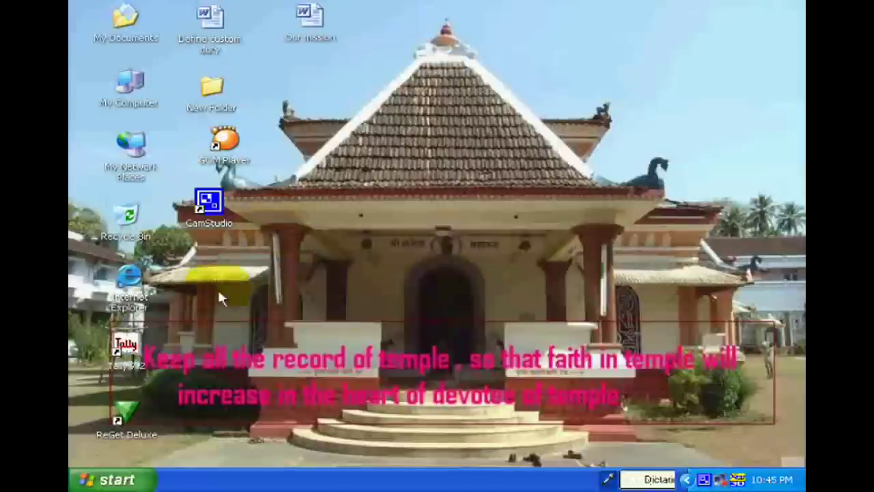
Step: Launch Tally ies 7.2, load company Vinod Ent, and dismiss the firewall security alert
{"action": "double_click", "coordinate": [129, 347]}
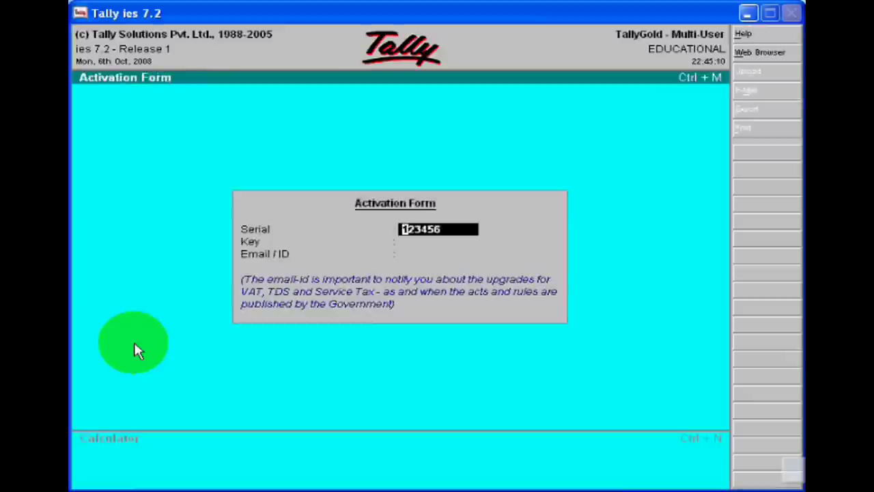
{"action": "key", "text": "Escape"}
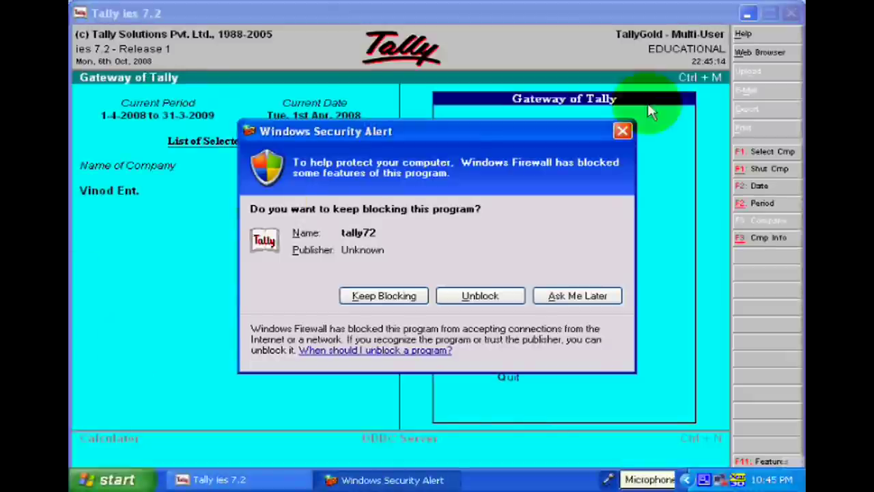
{"action": "left_click", "coordinate": [623, 131]}
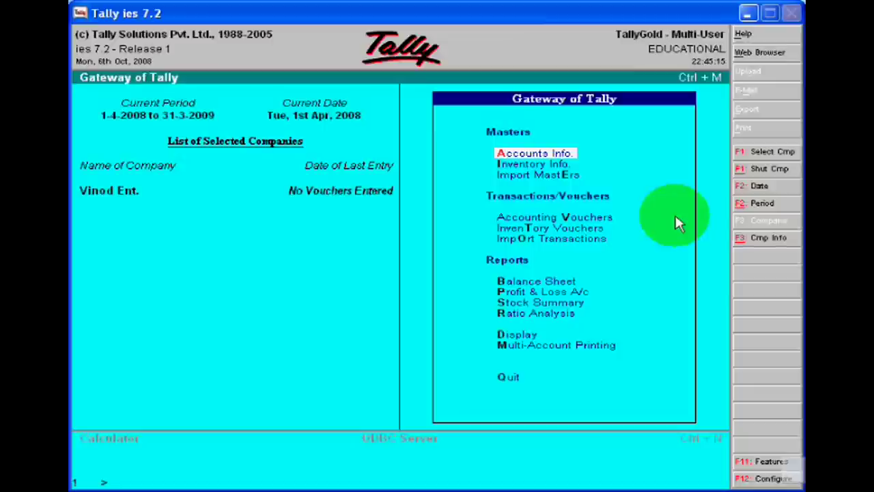
Step: Open Accounting Voucher Creation, showing Payment No. 1 dated 1-Apr-2008 for Vinod Ent
{"action": "key", "text": "Down"}
{"action": "key", "text": "Down"}
{"action": "key", "text": "Down"}
{"action": "key", "text": "Down"}
{"action": "key", "text": "Up"}
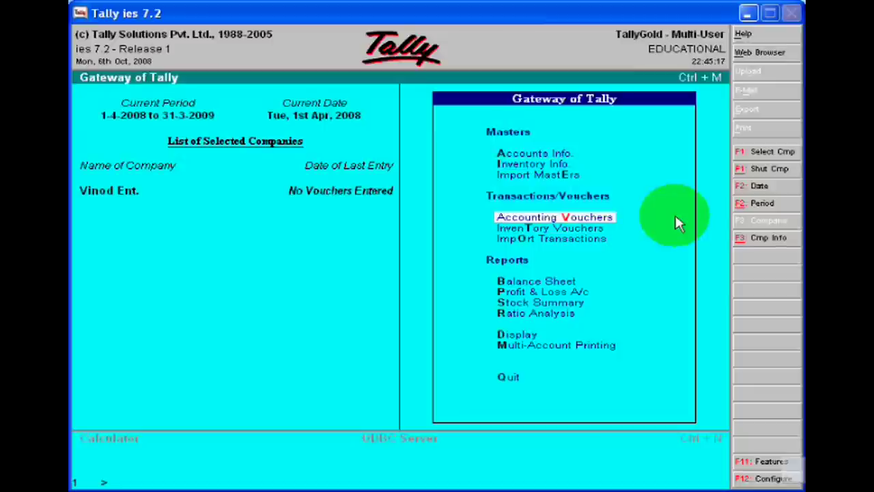
{"action": "key", "text": "Return"}
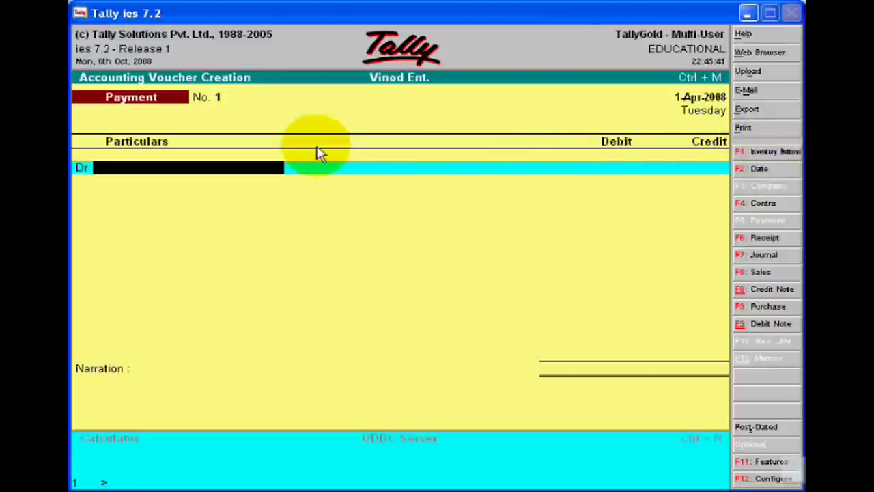
Step: Switch to an empty Stock Journal No. 1 and back out to Gateway of Tally
{"action": "left_click", "coordinate": [778, 155]}
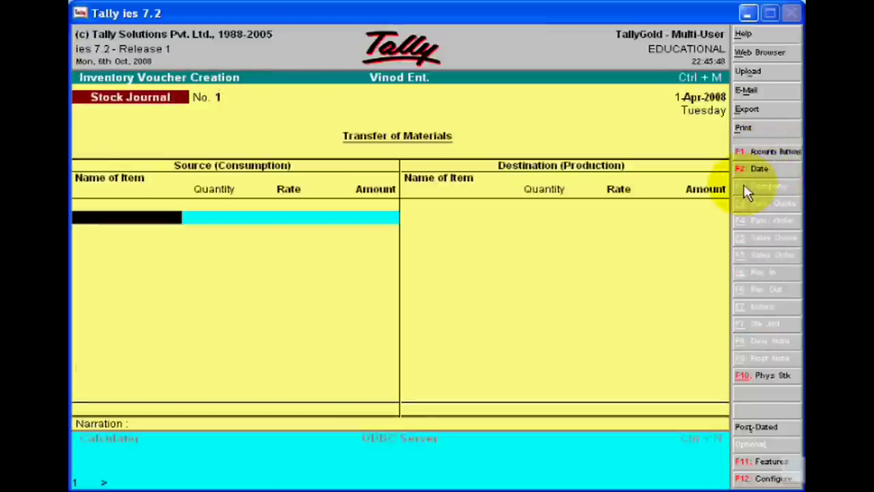
{"action": "key", "text": "Return"}
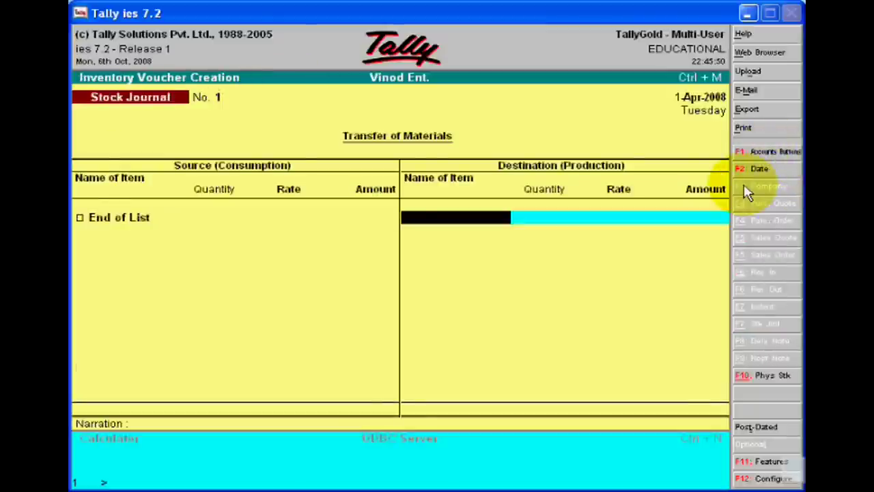
{"action": "key", "text": "BackSpace"}
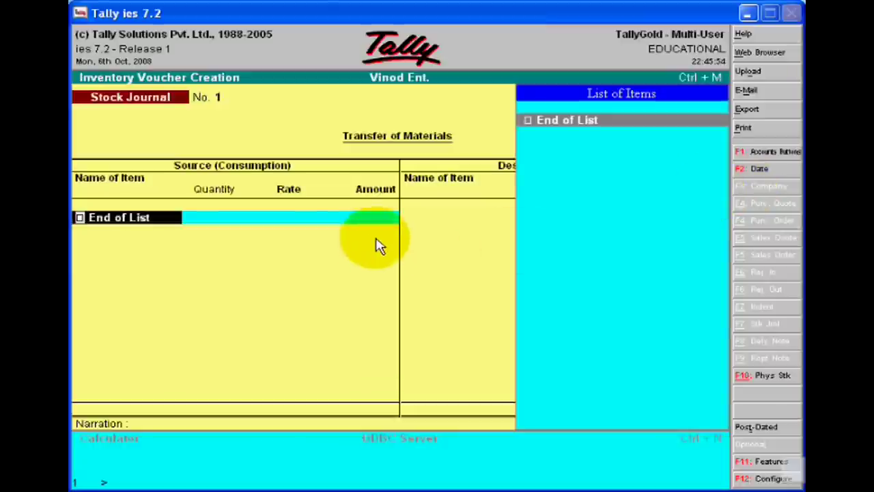
{"action": "key", "text": "BackSpace"}
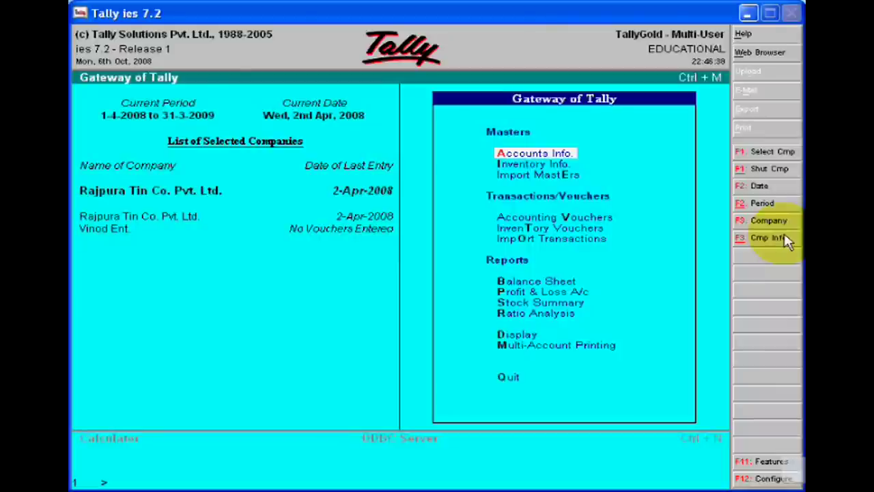
Step: Open Stock Journal No. 1 via Display > Inventory Books > Stock Transfers
{"action": "key", "text": "Down"}
{"action": "key", "text": "Down"}
{"action": "key", "text": "Down"}
{"action": "key", "text": "Down"}
{"action": "key", "text": "Down"}
{"action": "key", "text": "Down"}
{"action": "key", "text": "Down"}
{"action": "key", "text": "Down"}
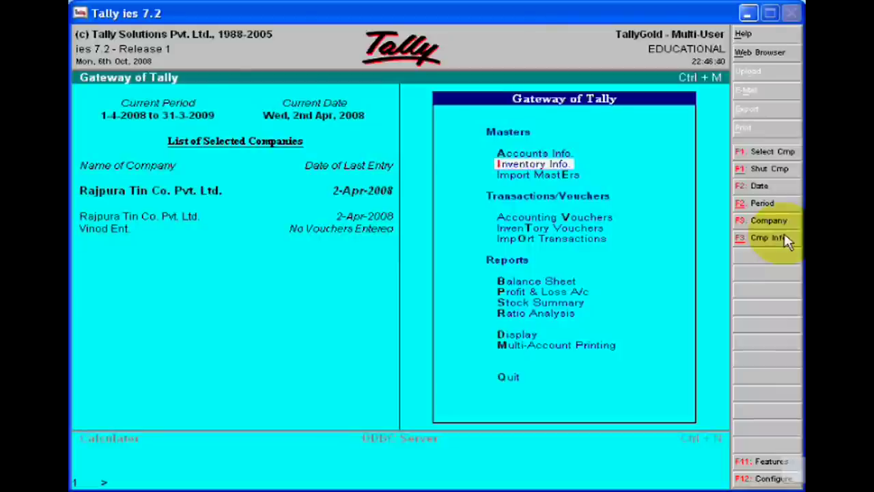
{"action": "key", "text": "Down"}
{"action": "key", "text": "Down"}
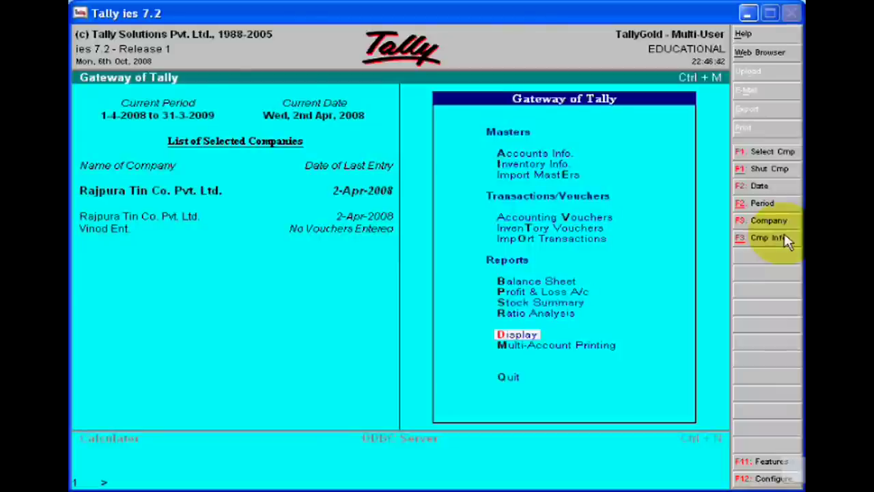
{"action": "key", "text": "Return"}
{"action": "key", "text": "Down"}
{"action": "key", "text": "Down"}
{"action": "key", "text": "Down"}
{"action": "key", "text": "Down"}
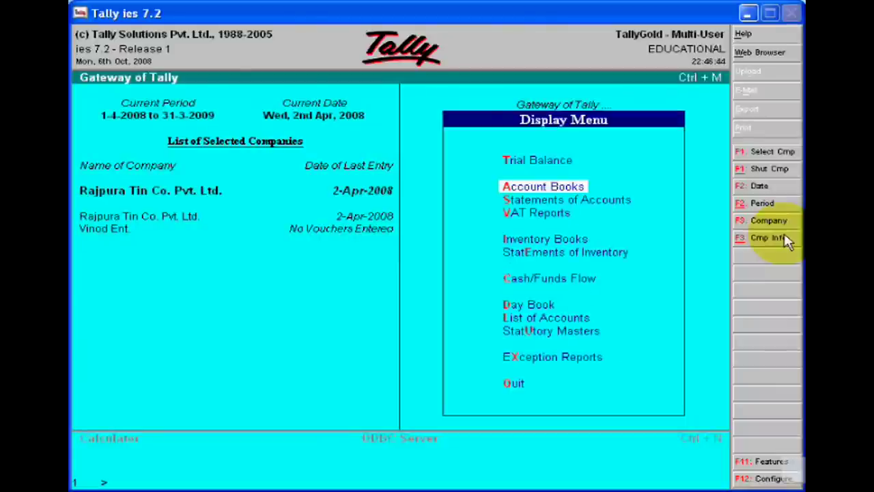
{"action": "key", "text": "Return"}
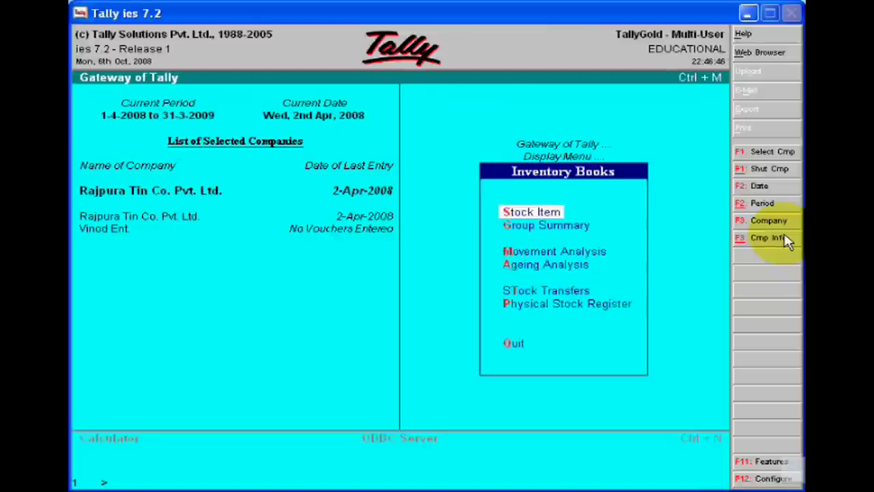
{"action": "key", "text": "Down"}
{"action": "key", "text": "Down"}
{"action": "key", "text": "Down"}
{"action": "key", "text": "Down"}
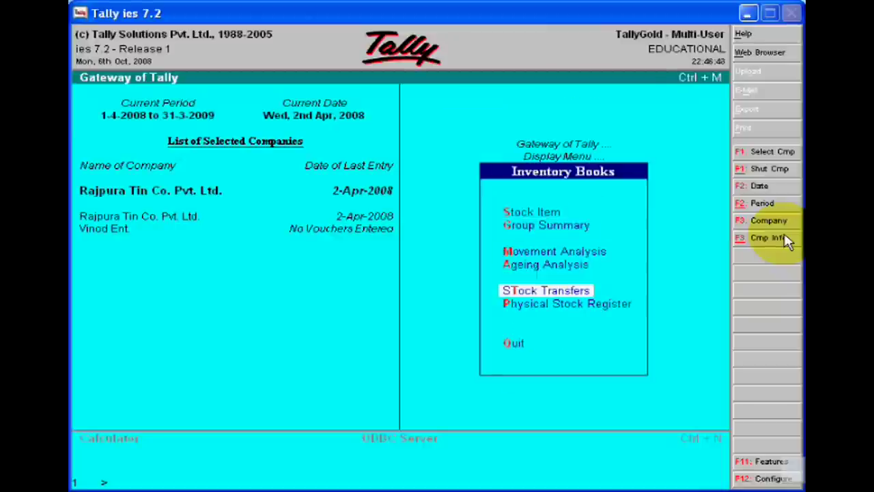
{"action": "key", "text": "Return"}
{"action": "key", "text": "Return"}
{"action": "key", "text": "Return"}
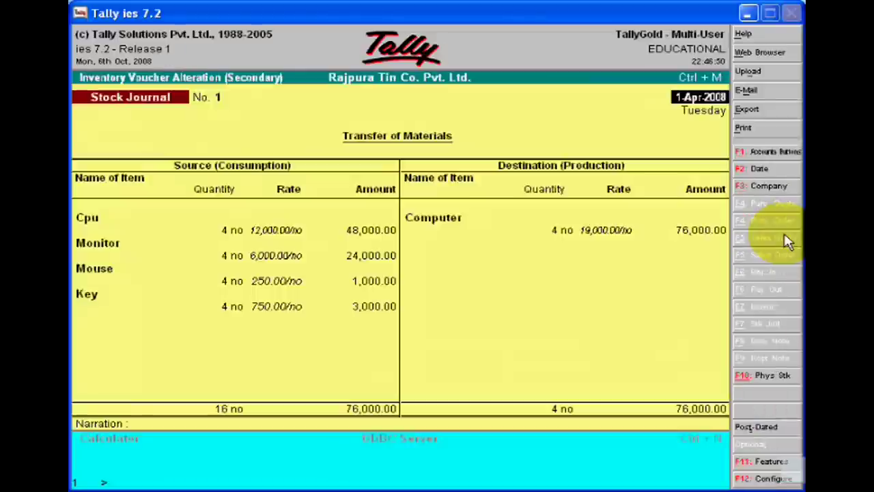
{"action": "key", "text": "Return"}
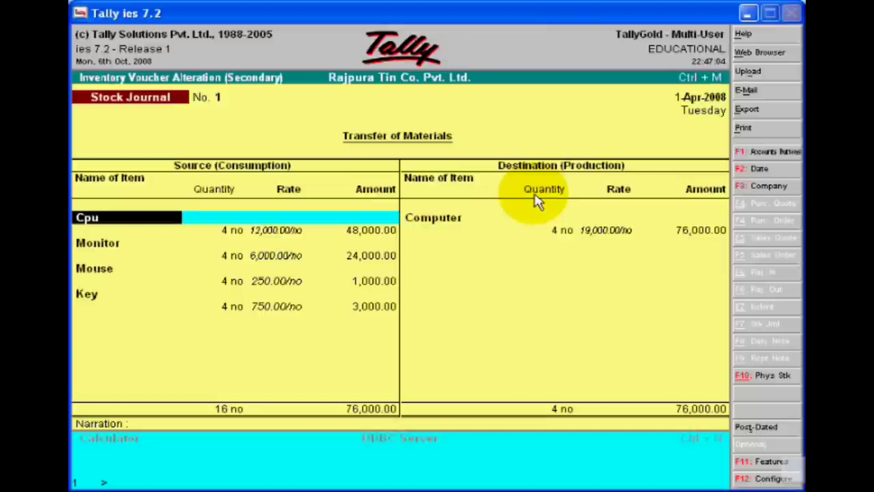
Step: Accept the source rows for Cpu, Monitor, Mouse and Key, 4 each, totalling 76,000.00
{"action": "key", "text": "Return"}
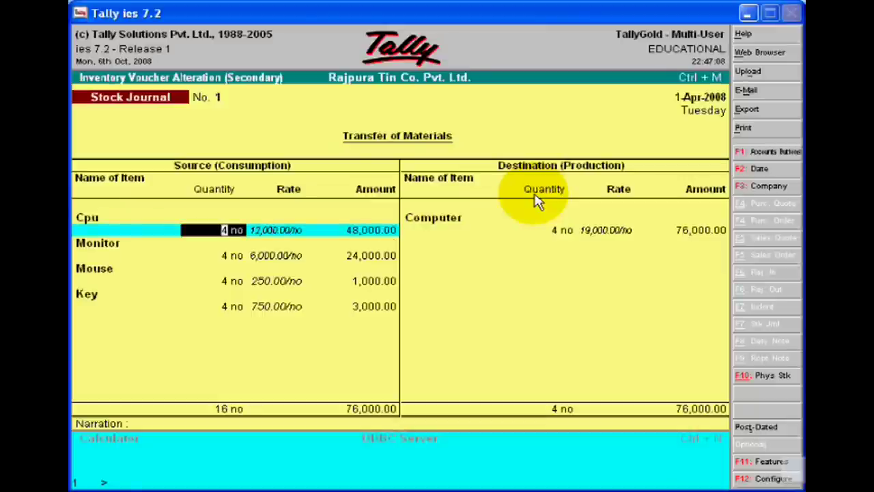
{"action": "key", "text": "Return"}
{"action": "key", "text": "Return"}
{"action": "key", "text": "Return"}
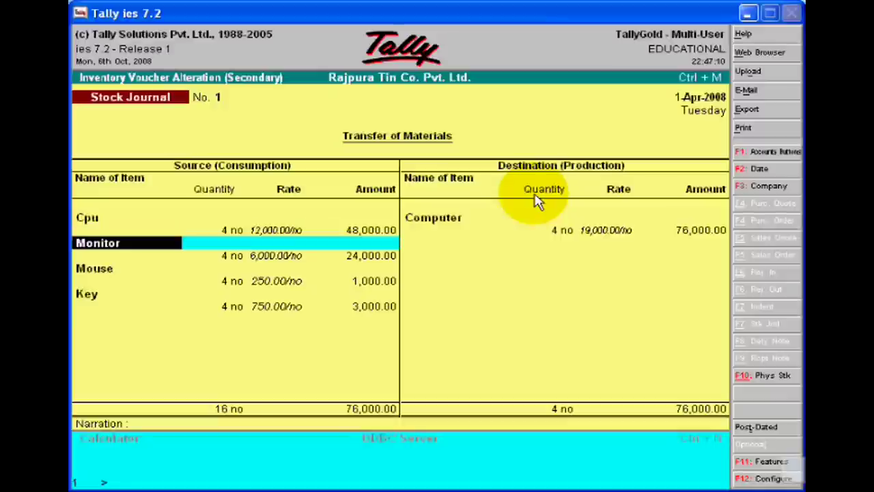
{"action": "key", "text": "Return"}
{"action": "key", "text": "Return"}
{"action": "key", "text": "Return"}
{"action": "key", "text": "Return"}
{"action": "key", "text": "Return"}
{"action": "key", "text": "Return"}
{"action": "key", "text": "Return"}
{"action": "key", "text": "Return"}
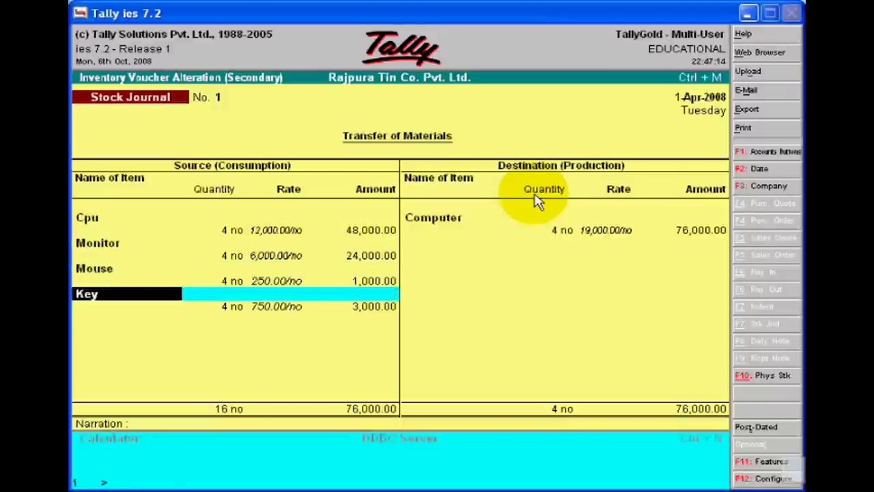
{"action": "key", "text": "Return"}
{"action": "key", "text": "Return"}
{"action": "key", "text": "Return"}
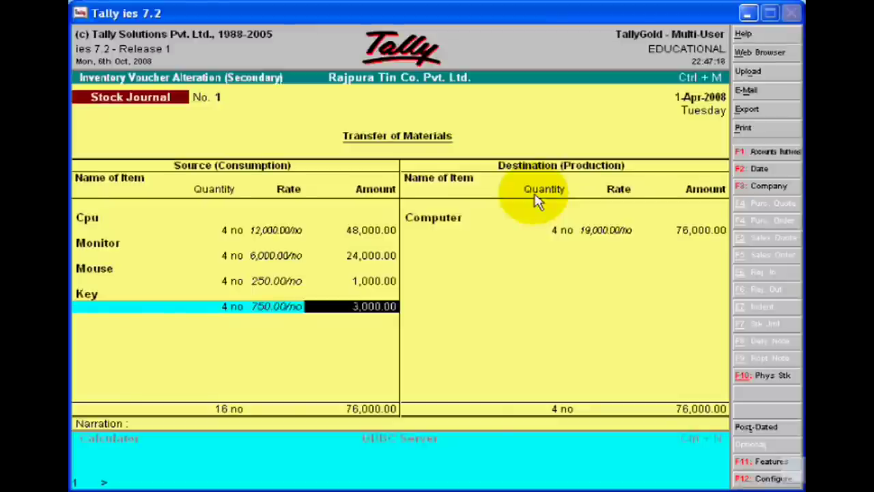
{"action": "key", "text": "Return"}
{"action": "key", "text": "Return"}
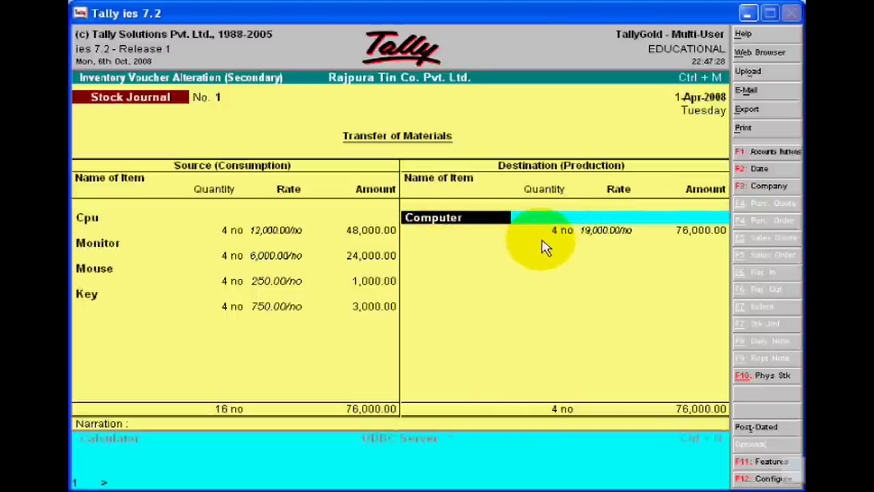
Step: Accept the Computer destination line, 4 at 19,000.00 for 76,000.00, and move to Narration
{"action": "key", "text": "Return"}
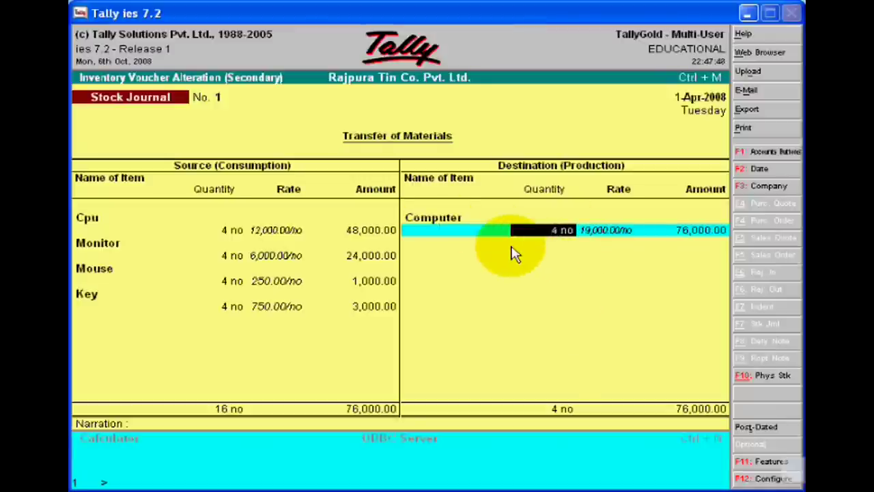
{"action": "key", "text": "Return"}
{"action": "key", "text": "Return"}
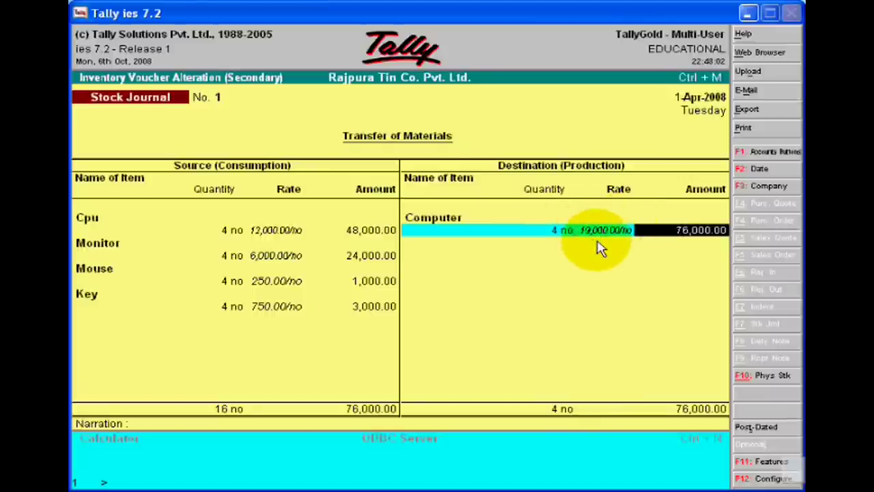
{"action": "key", "text": "Return"}
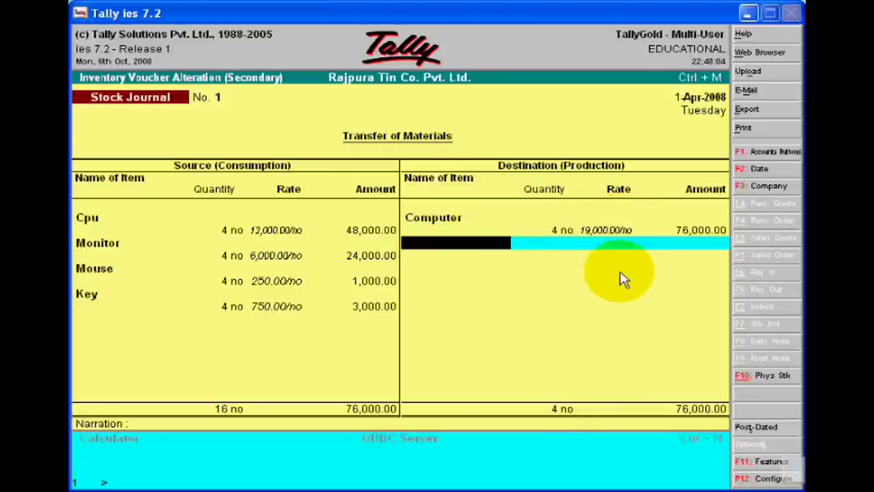
{"action": "key", "text": "Return"}
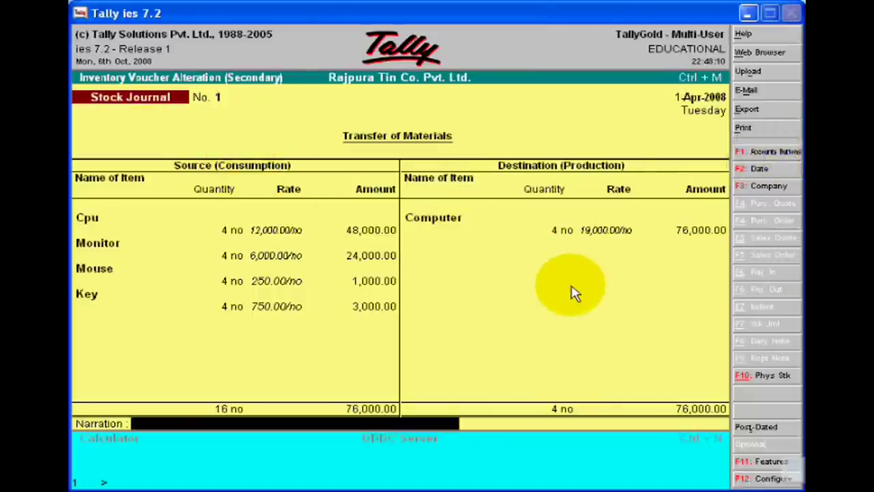
Step: Leave Narration empty and bring up the Accept? prompt for Stock Journal No. 1
{"action": "key", "text": "Return"}
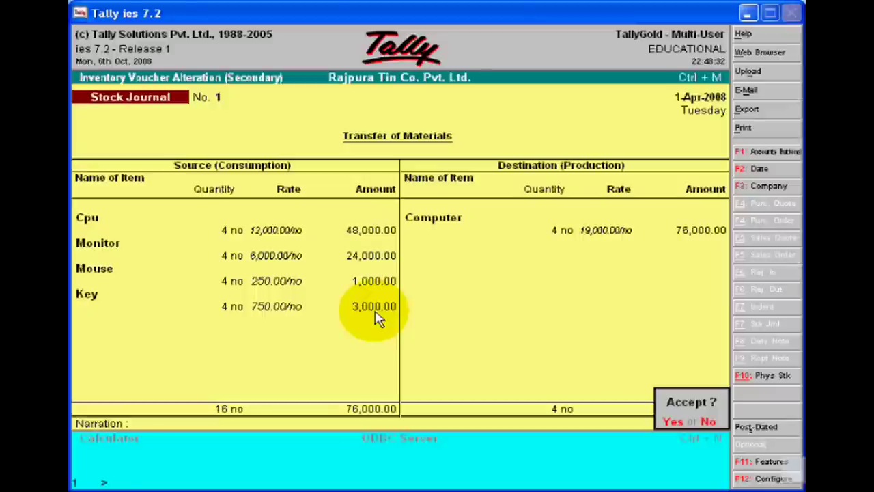
Step: Save Stock Journal No. 1, return to Gateway of Tally, and open Stock Summary
{"action": "key", "text": "y"}
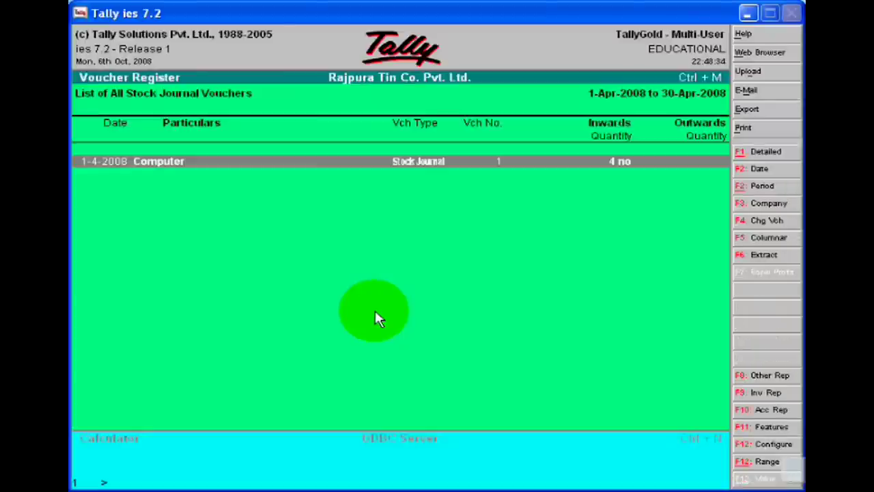
{"action": "key", "text": "Escape"}
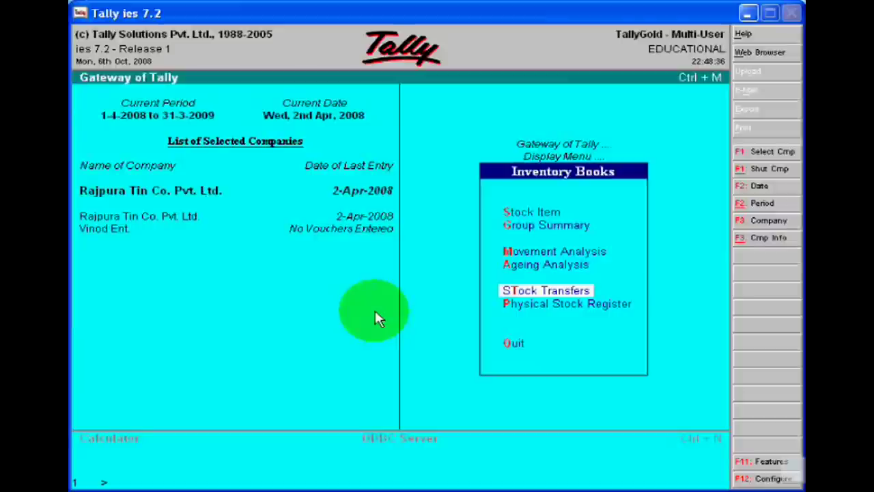
{"action": "key", "text": "Escape"}
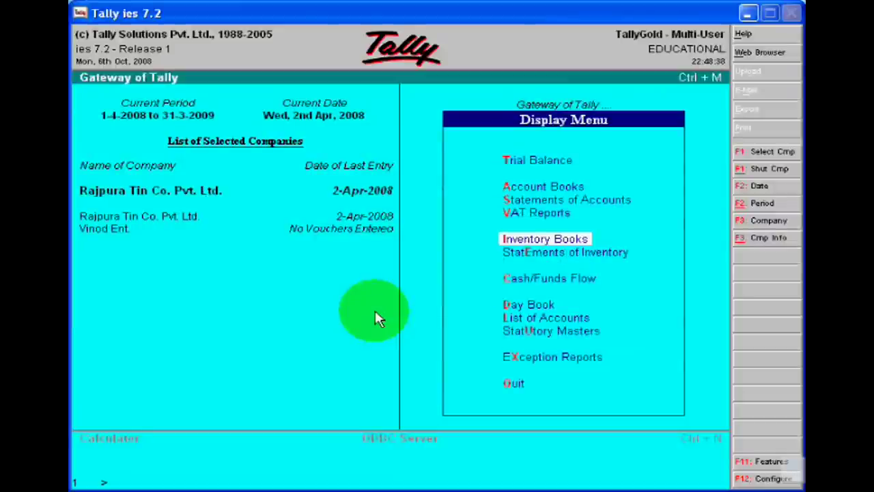
{"action": "key", "text": "Escape"}
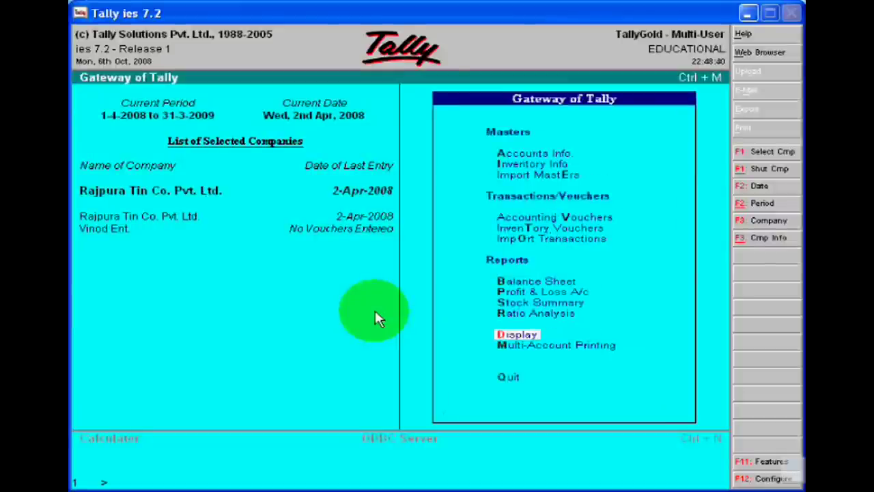
{"action": "key", "text": "Up"}
{"action": "key", "text": "Up"}
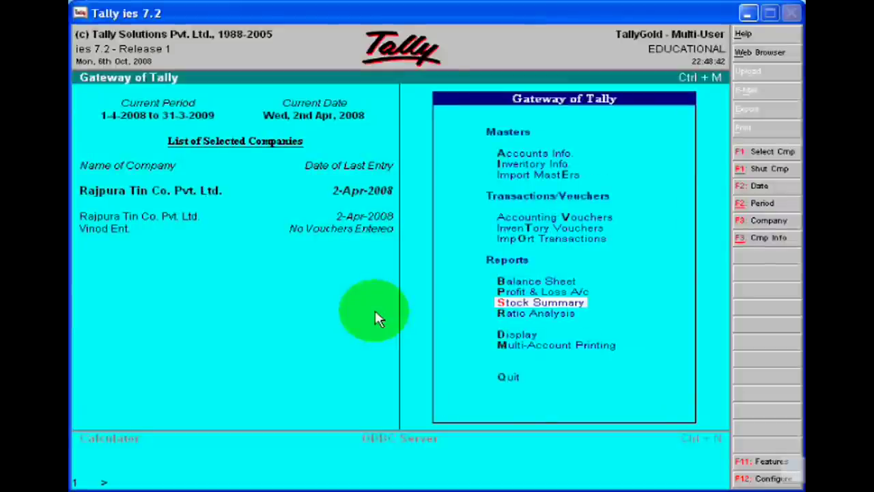
{"action": "key", "text": "Return"}
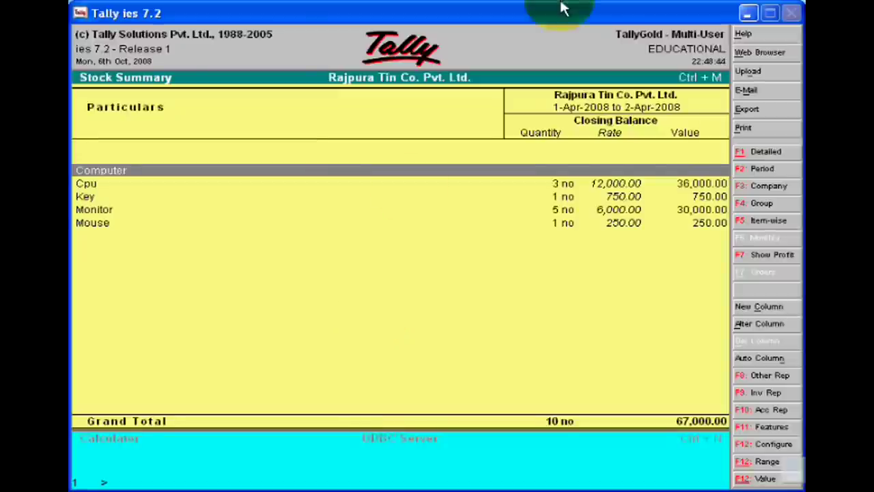
Step: Turn on F7: Show Profit to reveal the 8,000.00 gross profit on Computer
{"action": "left_click", "coordinate": [766, 264]}
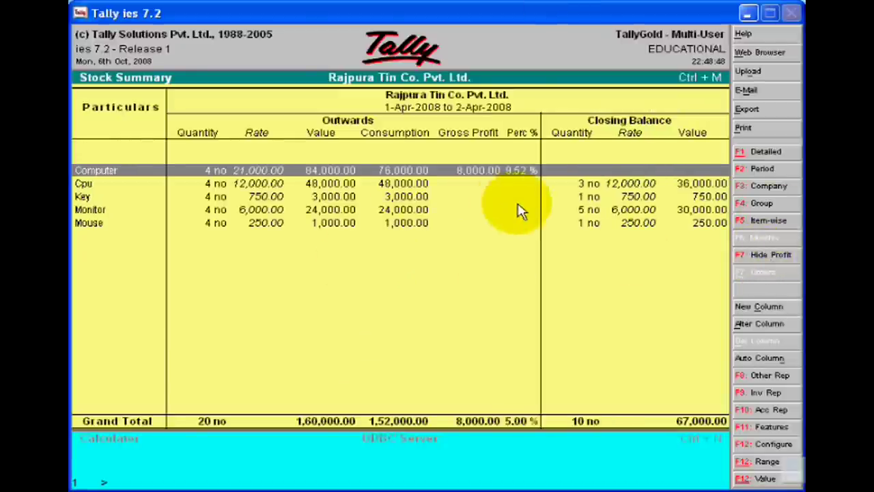